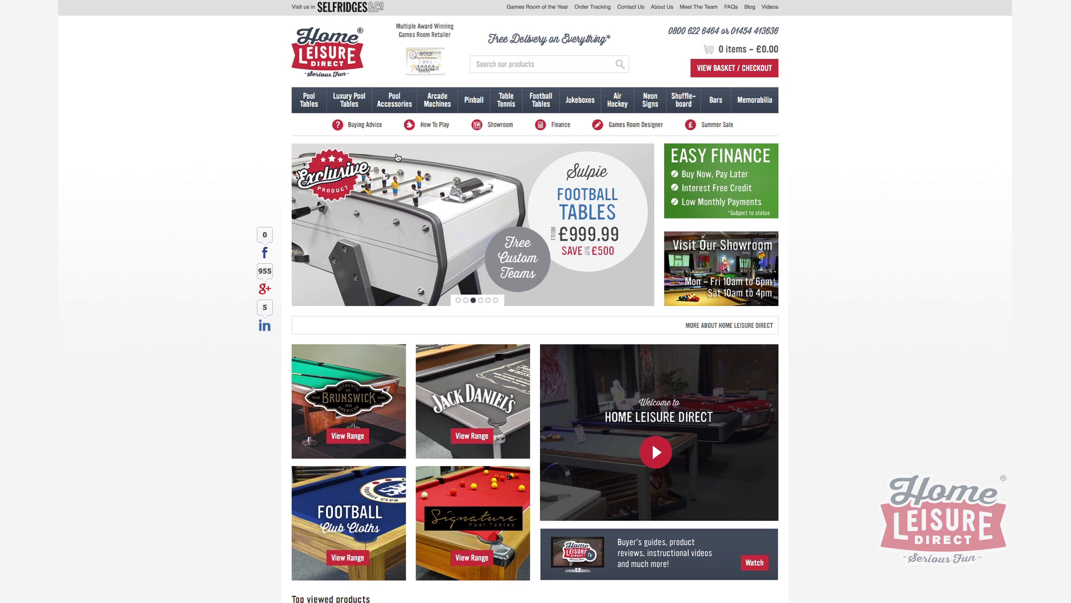
- Open the Games Room Designer and draw the room's left and bottom walls
{"action": "left_click", "coordinate": [642, 128]}
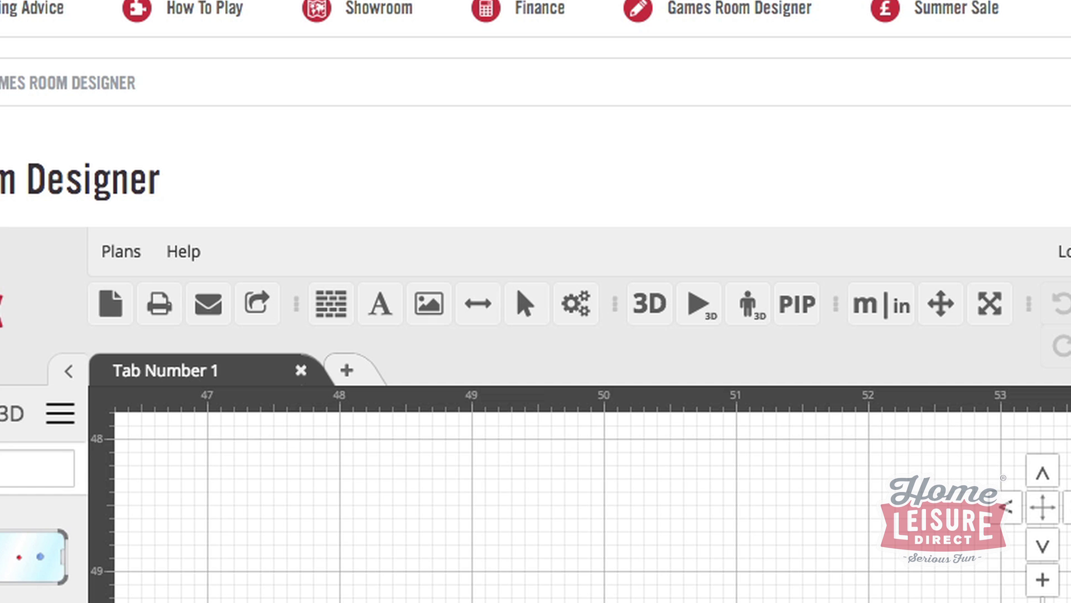
{"action": "left_click", "coordinate": [334, 306]}
{"action": "left_click", "coordinate": [485, 337]}
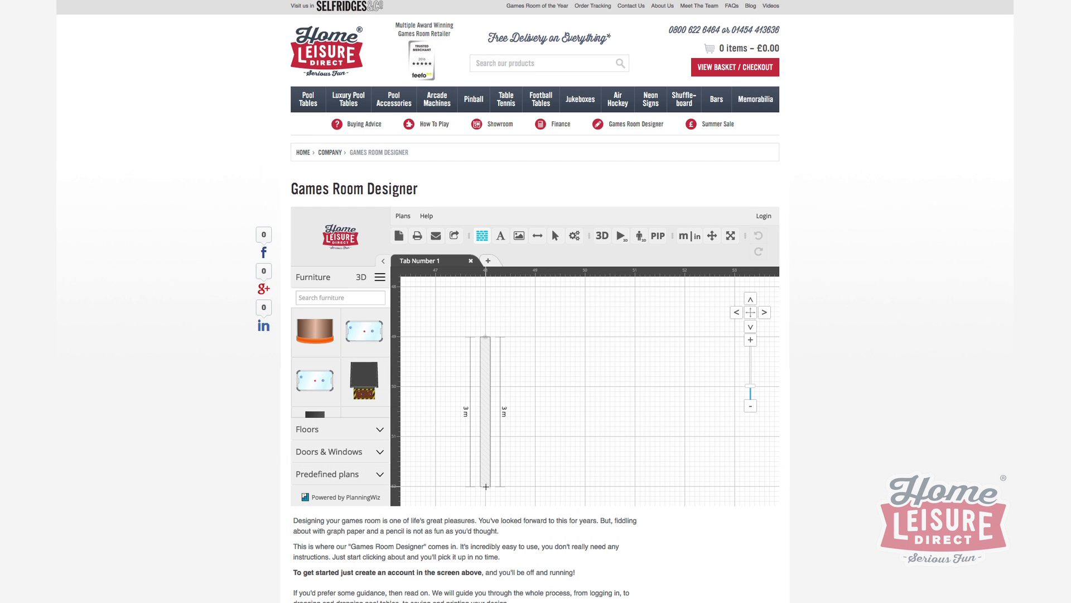
{"action": "left_click", "coordinate": [486, 486]}
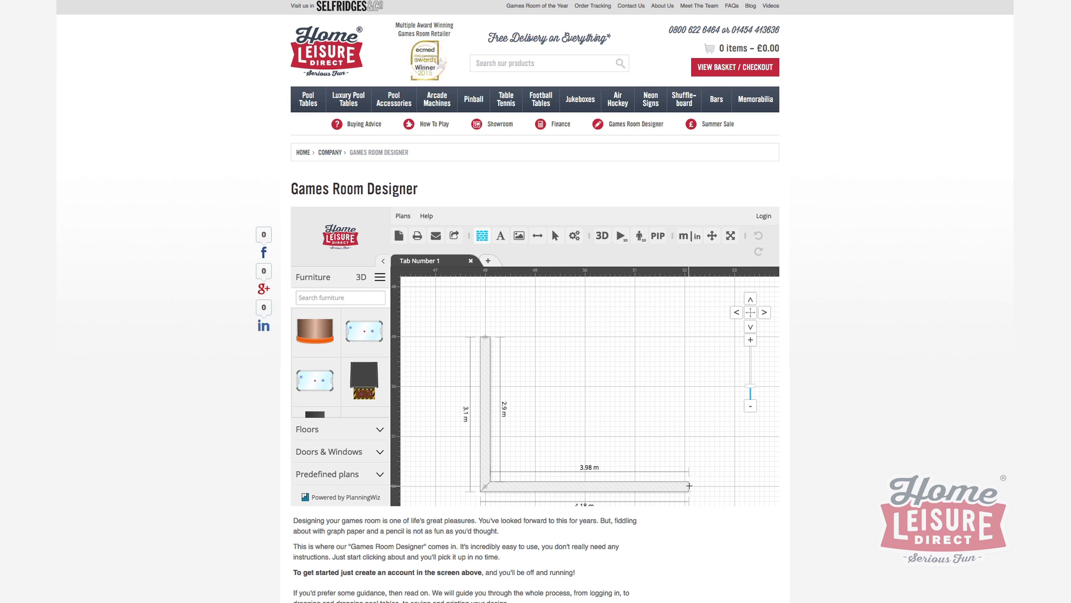
{"action": "left_click", "coordinate": [690, 486]}
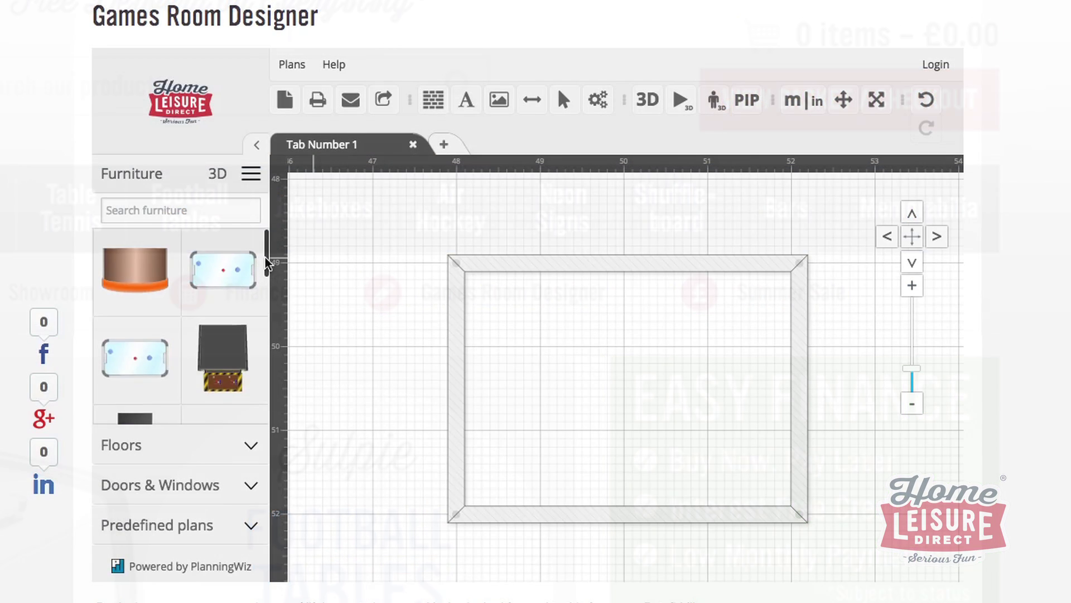
- Place a pinball machine inside the room and show it in 3D
{"action": "scroll", "coordinate": [178, 312], "scroll_direction": "down", "scroll_amount": 5}
{"action": "left_click_drag", "start_coordinate": [135, 305], "coordinate": [506, 335]}
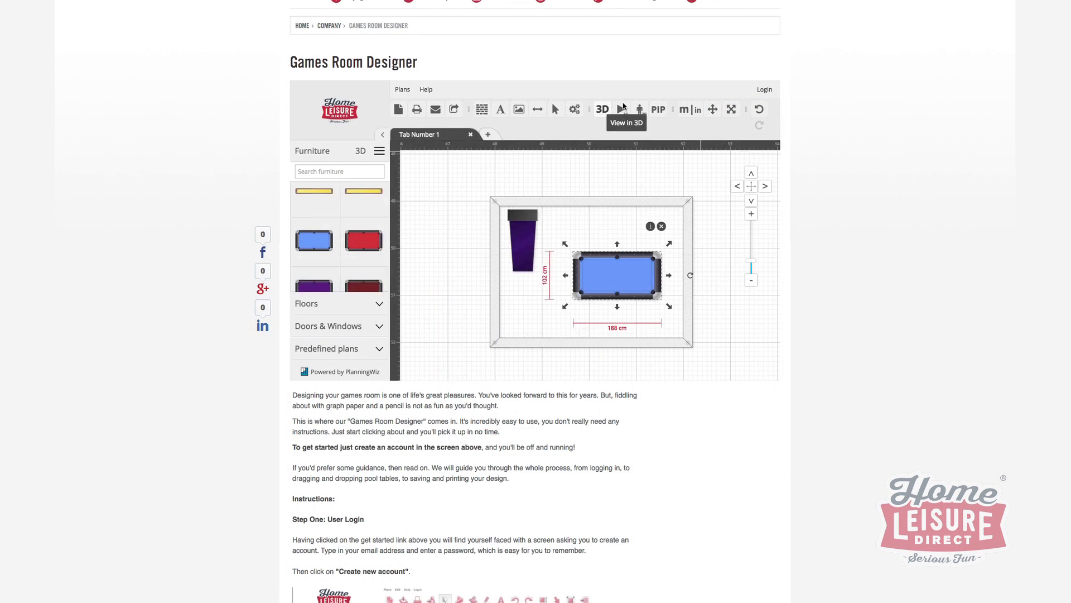
{"action": "left_click", "coordinate": [614, 114]}
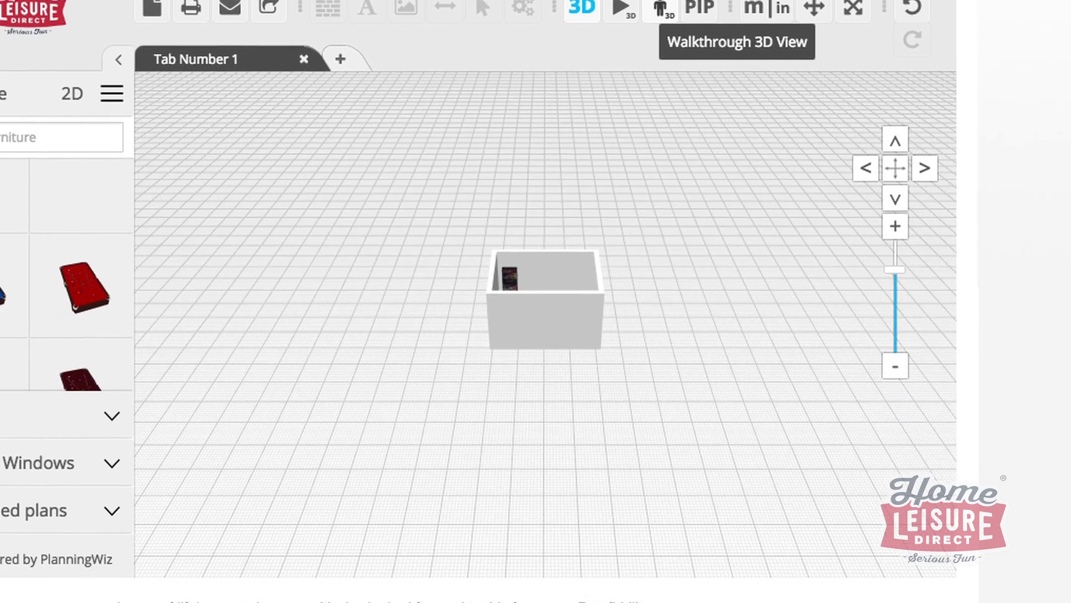
- Switch the 3D view to the first-person Walkthrough 3D View
{"action": "left_click", "coordinate": [660, 8]}
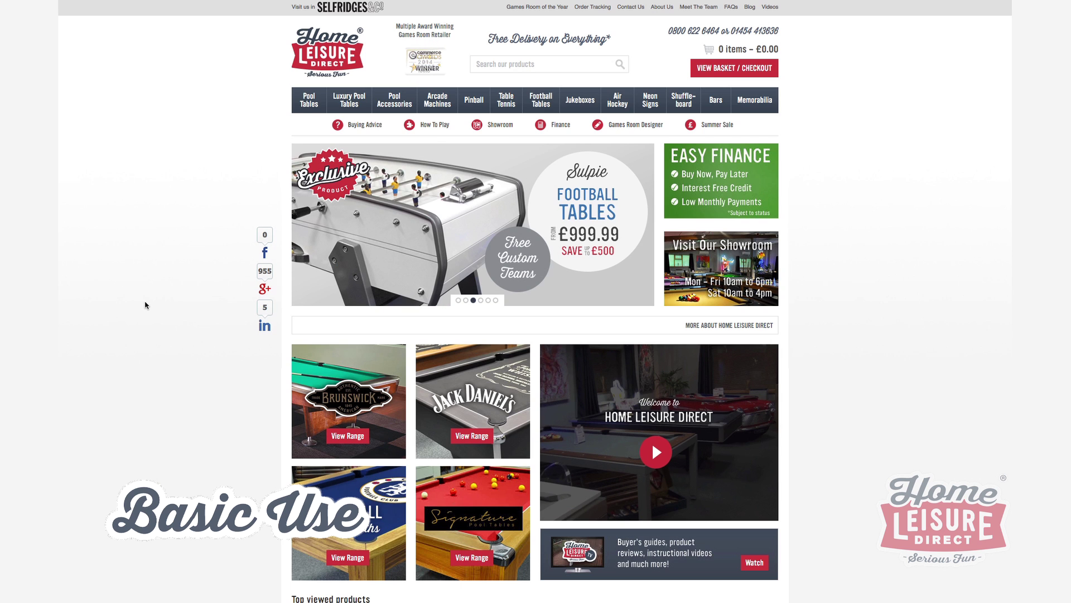
- Reopen the Games Room Designer and choose START FROM SCRATCH for an empty grid
{"action": "left_click", "coordinate": [642, 128]}
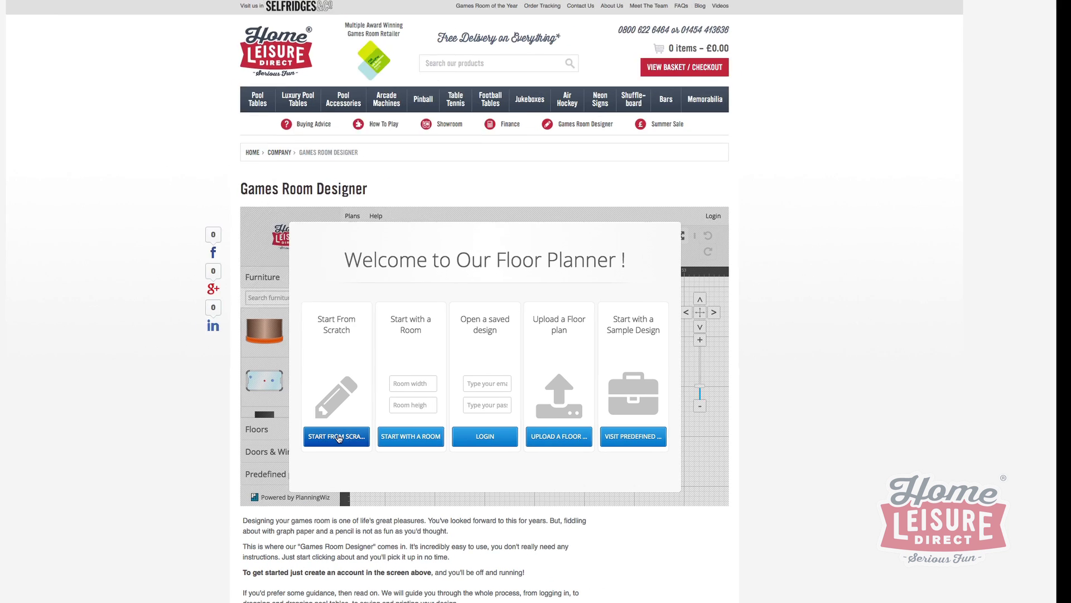
{"action": "left_click", "coordinate": [389, 437]}
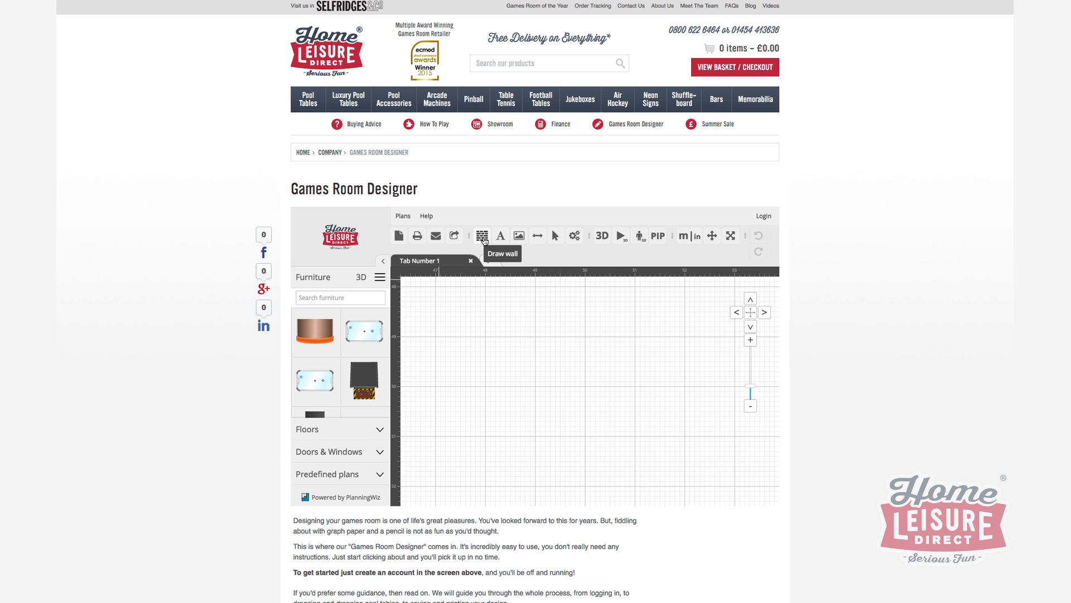
- Draw four walls around a roughly 3.9 m × 3 m rectangle, closing at the start
{"action": "left_click", "coordinate": [484, 236]}
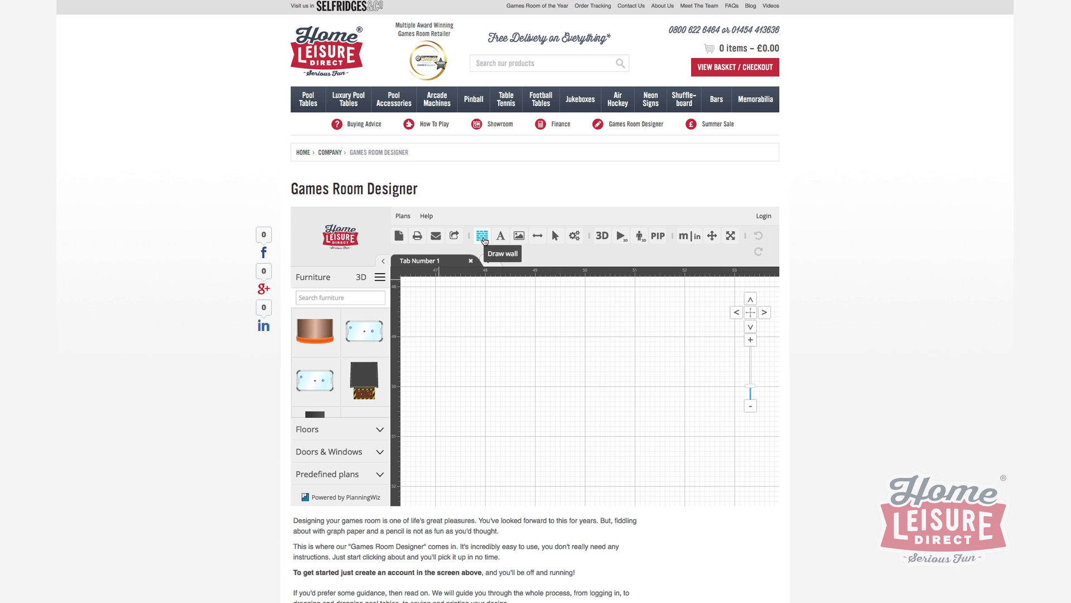
{"action": "left_click", "coordinate": [484, 337]}
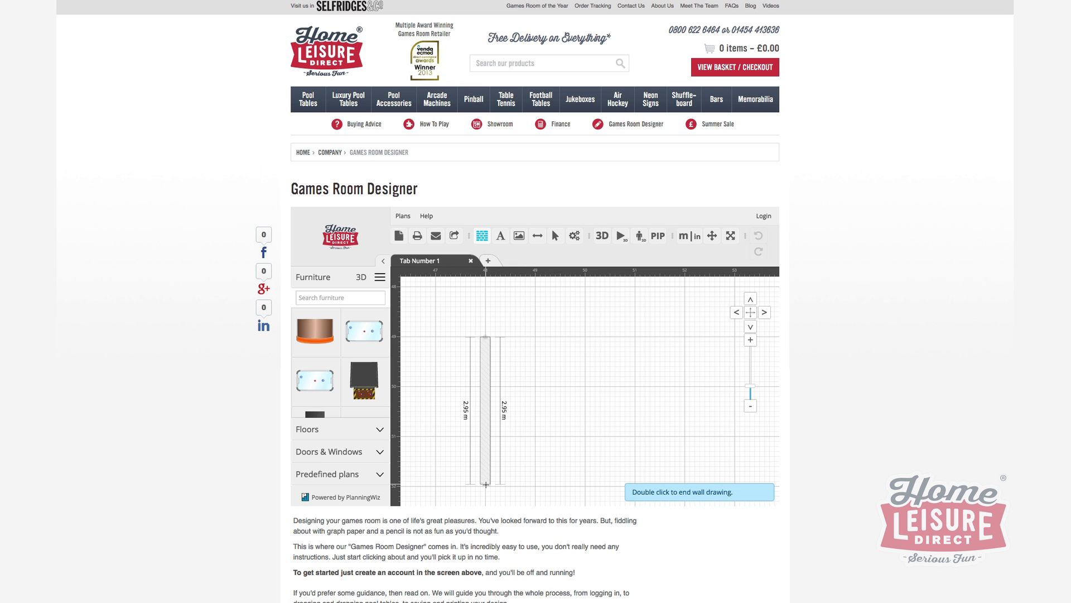
{"action": "left_click", "coordinate": [486, 487]}
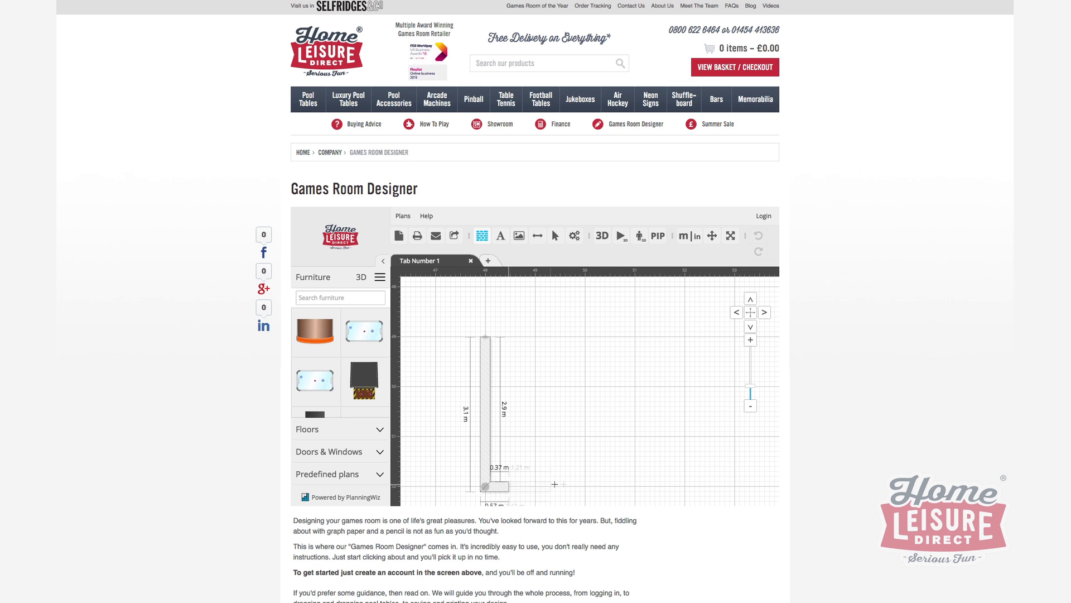
{"action": "left_click", "coordinate": [690, 485]}
{"action": "left_click", "coordinate": [692, 331]}
{"action": "left_click", "coordinate": [484, 337]}
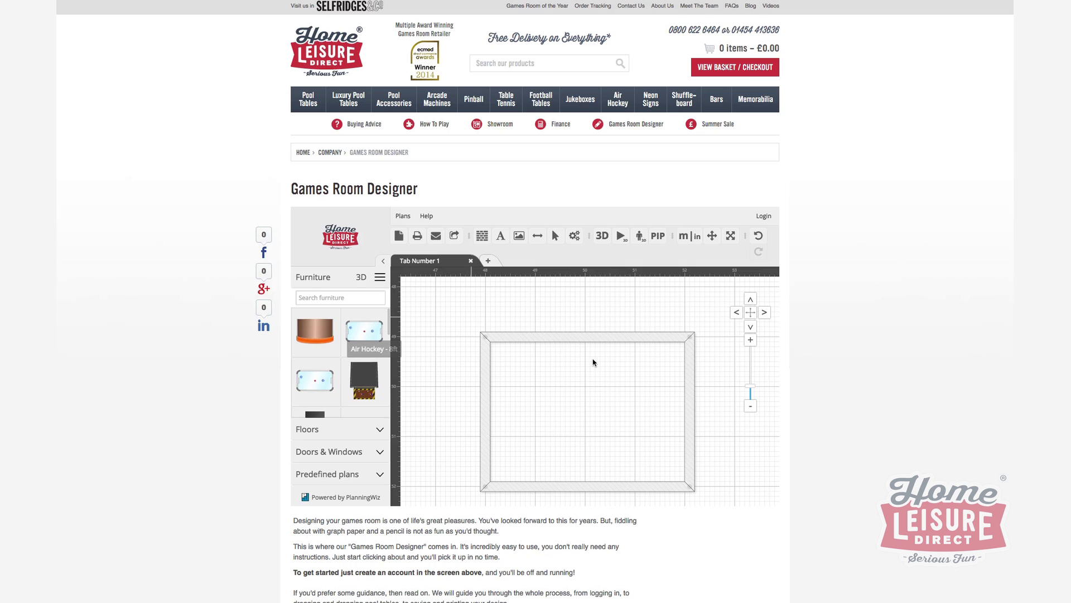
- Drag the Pinball Machine and the blue 188 × 102 cm pool table into the room
{"action": "scroll", "coordinate": [320, 353], "scroll_direction": "down", "scroll_amount": 1}
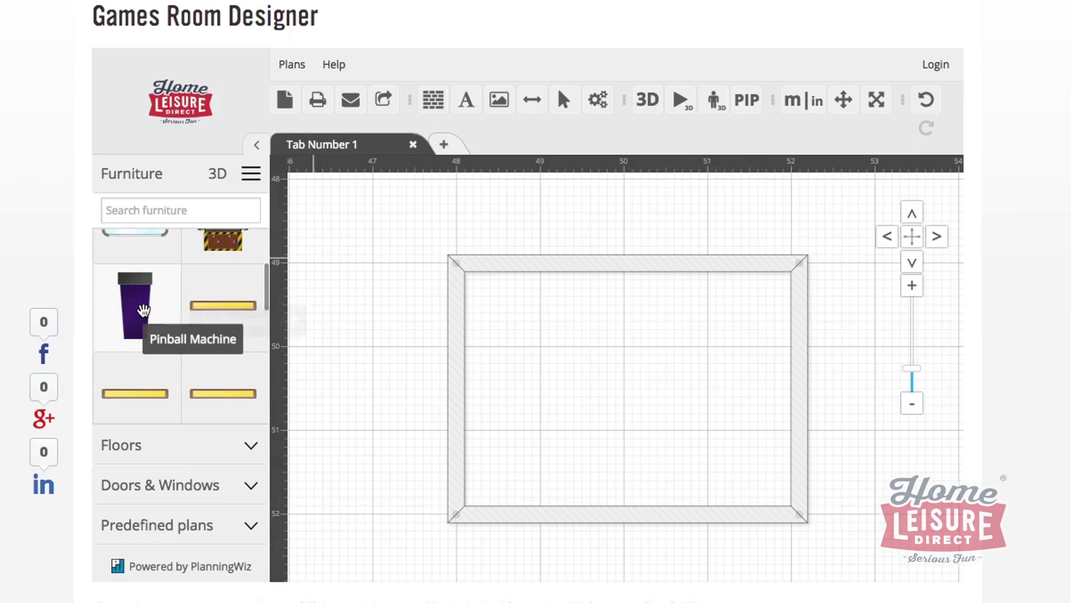
{"action": "left_click_drag", "start_coordinate": [144, 310], "coordinate": [508, 337]}
{"action": "scroll", "coordinate": [266, 339], "scroll_direction": "down", "scroll_amount": 2}
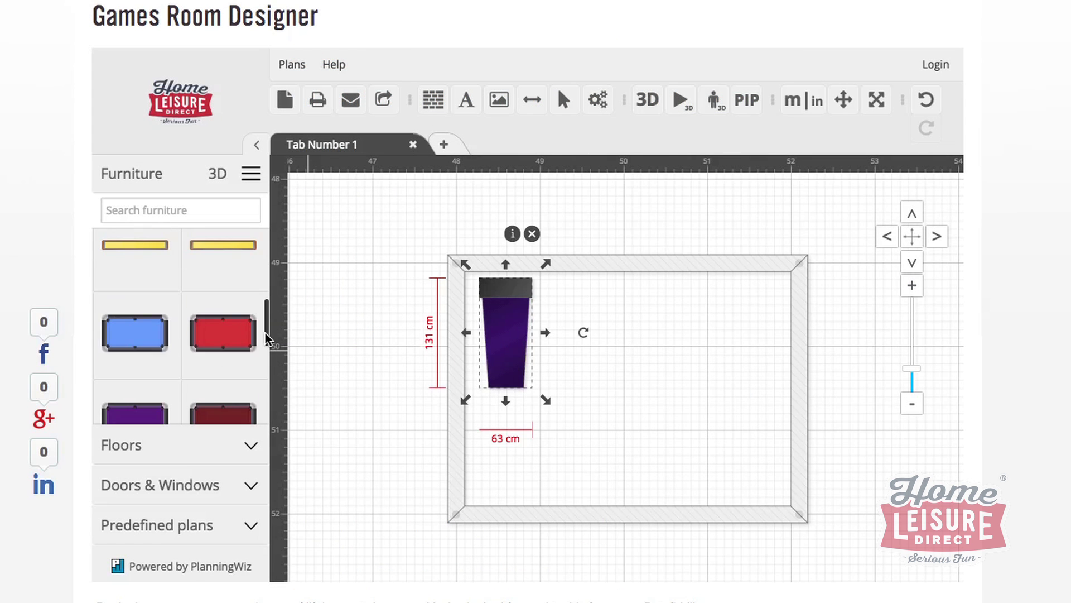
{"action": "left_click_drag", "start_coordinate": [152, 332], "coordinate": [674, 394]}
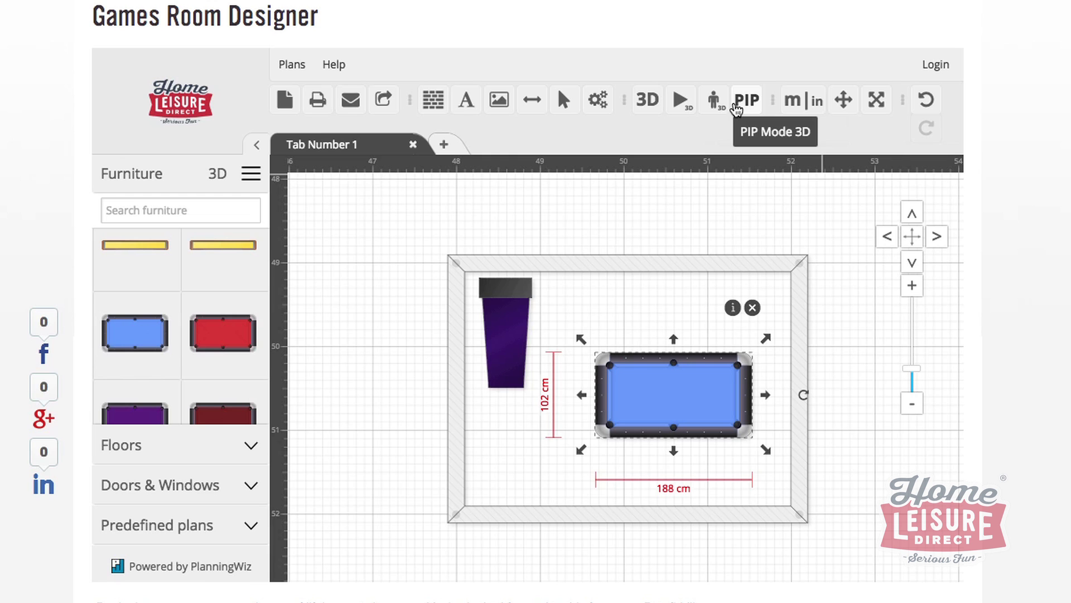
- View the room in a 3D first-person walkthrough, moving around the pinball machine and pool table
{"action": "left_click", "coordinate": [680, 100]}
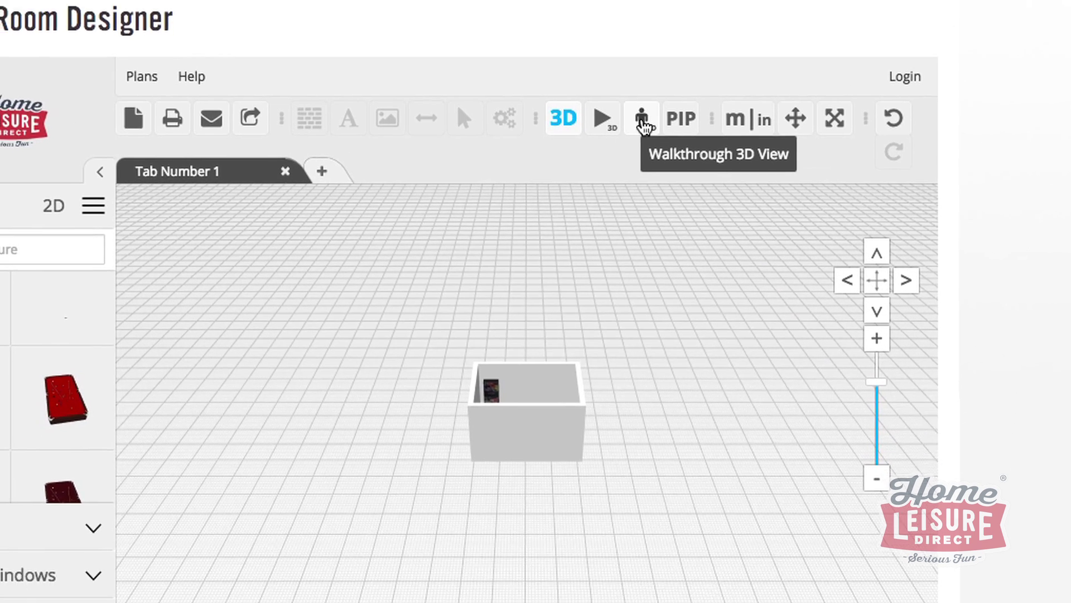
{"action": "left_click", "coordinate": [624, 232]}
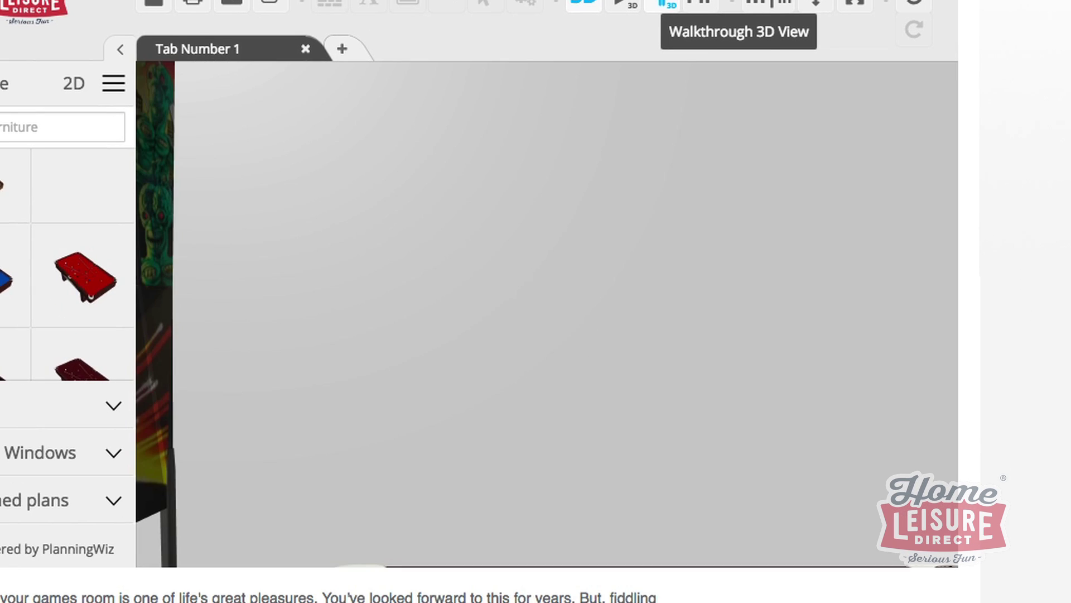
{"action": "key", "text": "Left"}
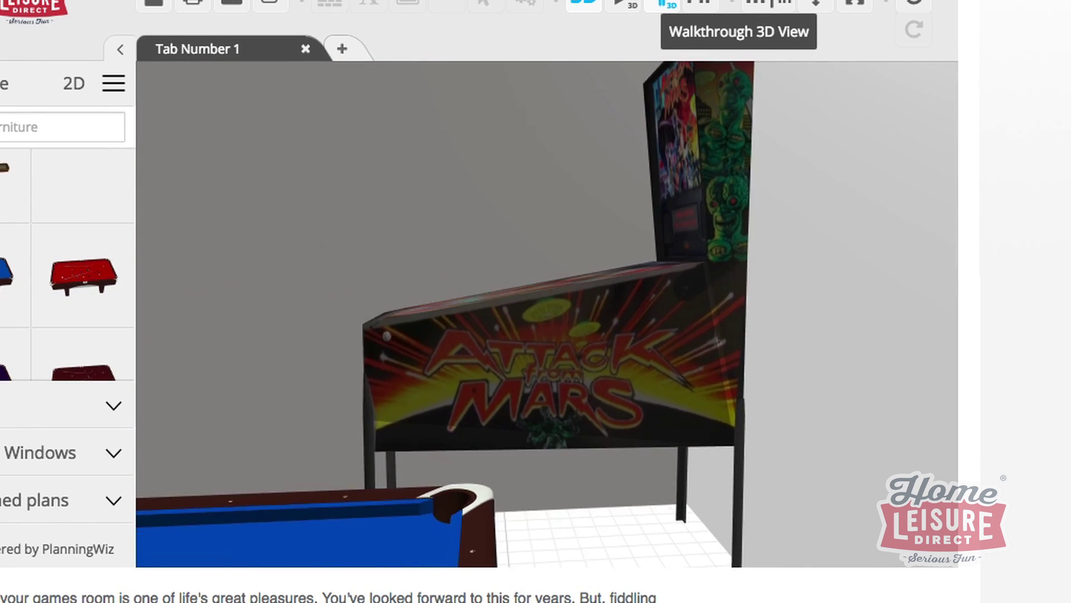
{"action": "key", "text": "Left"}
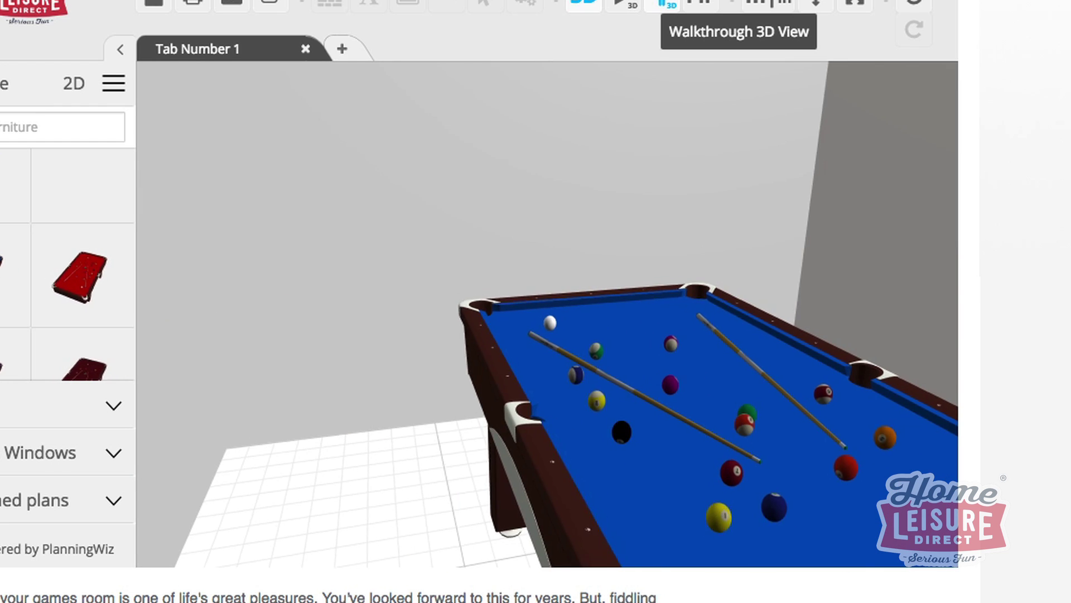
{"action": "key", "text": "Right"}
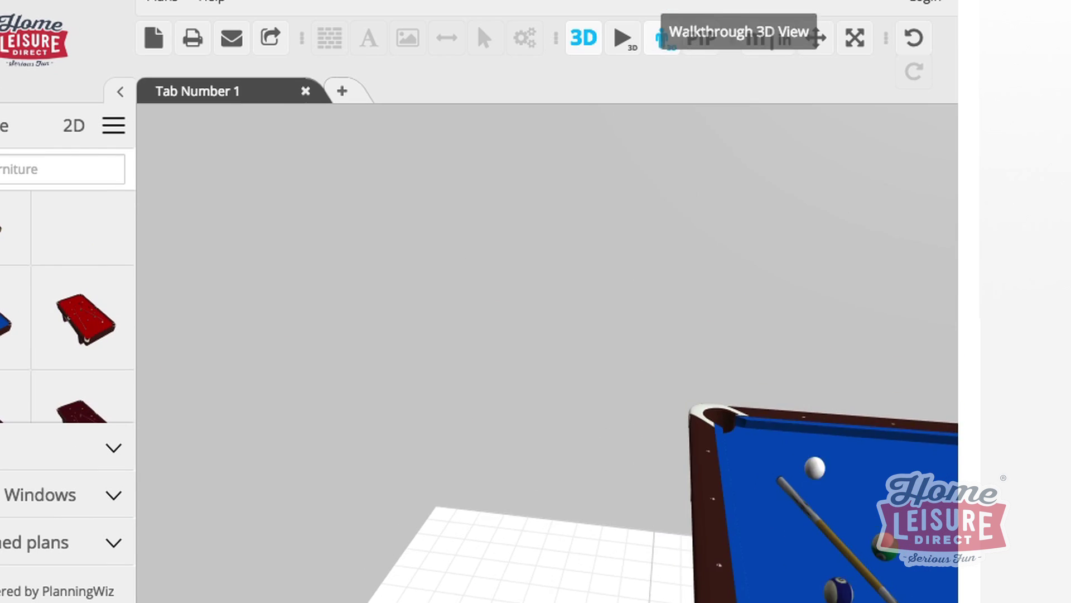
{"action": "key", "text": "Right"}
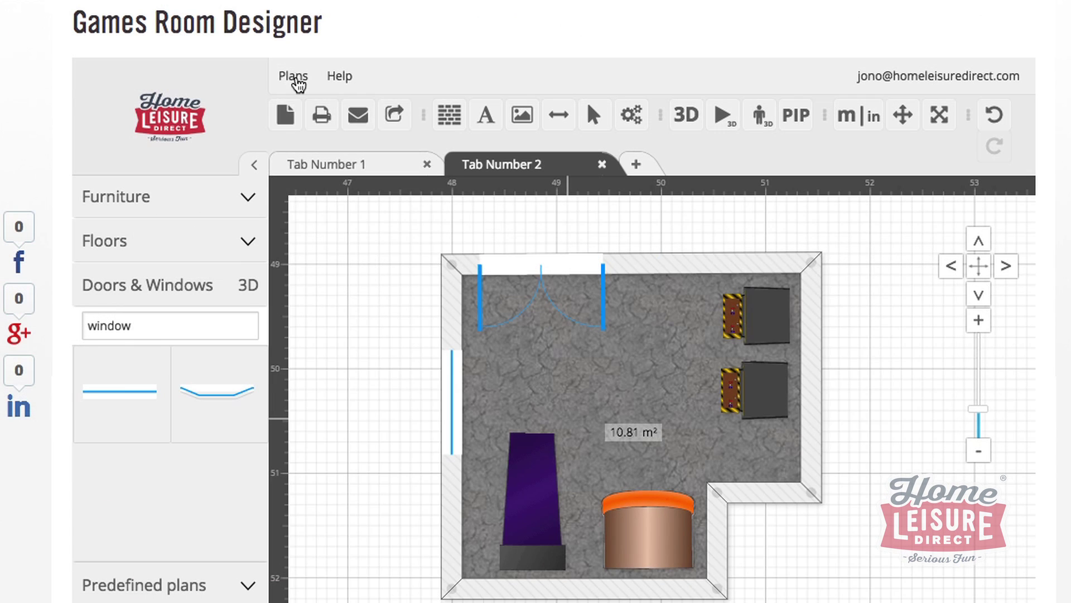
- Open Plans > Save as and begin entering the plan name 'New Games Room'
{"action": "left_click", "coordinate": [294, 77]}
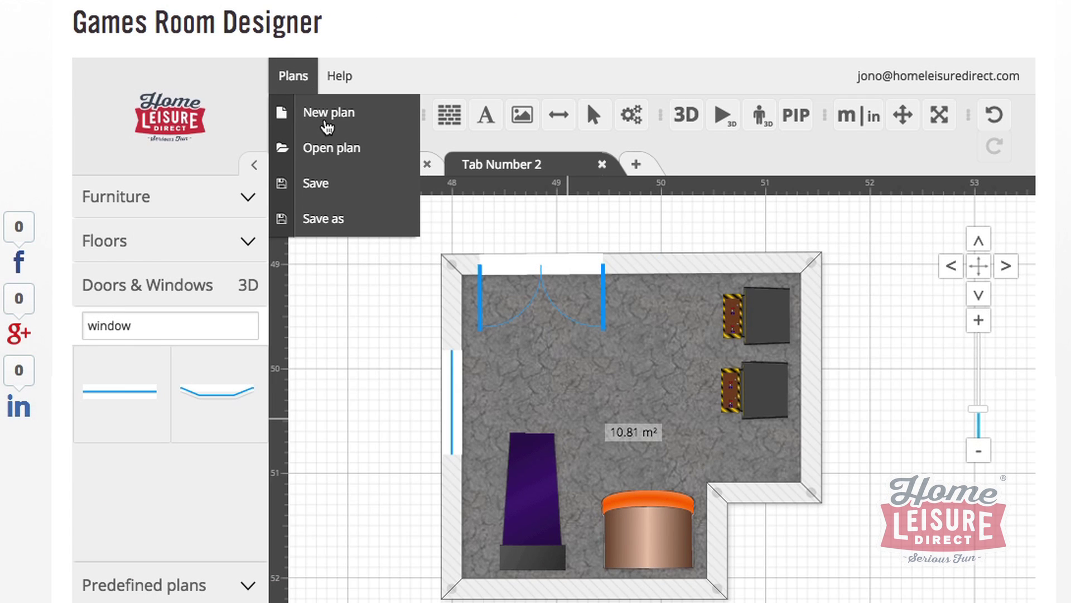
{"action": "left_click", "coordinate": [330, 221]}
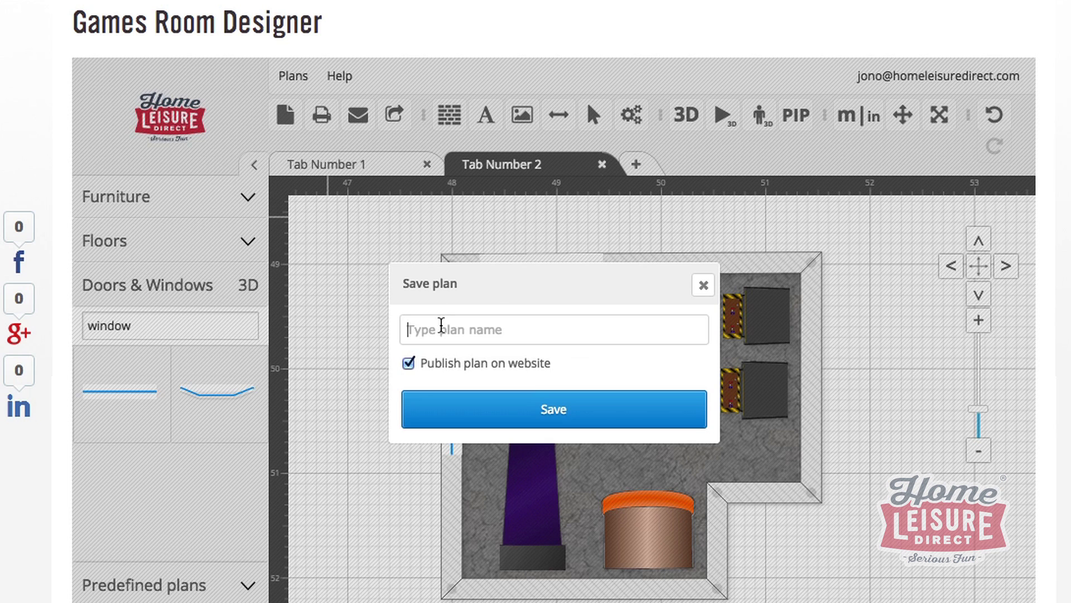
{"action": "type", "text": "M"}
{"action": "type", "text": "e"}
{"action": "key", "text": "BackSpace"}
{"action": "key", "text": "BackSpace"}
{"action": "type", "text": "New Gam"}
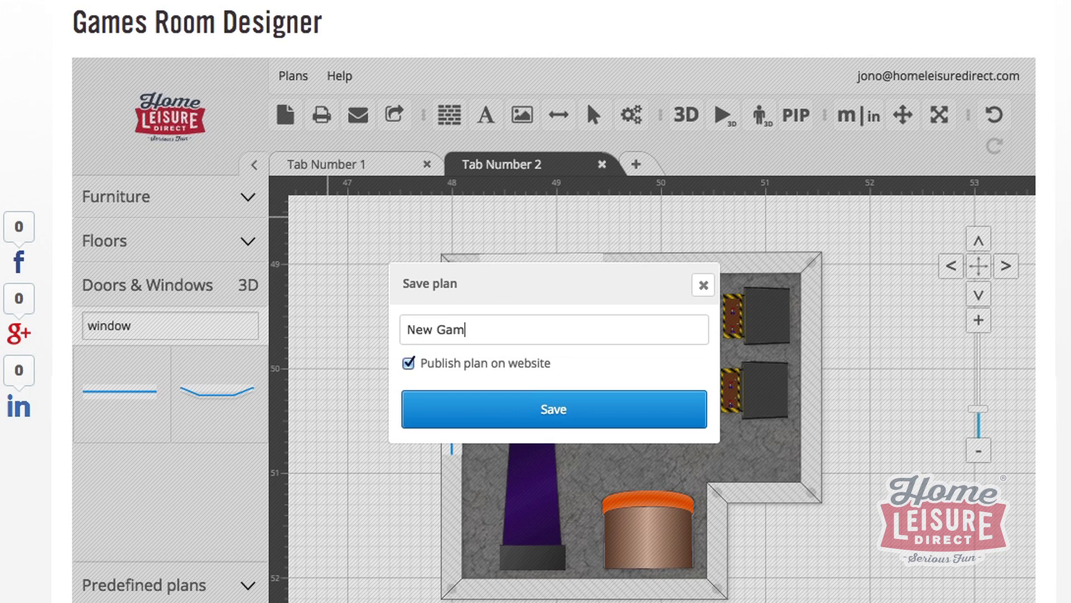